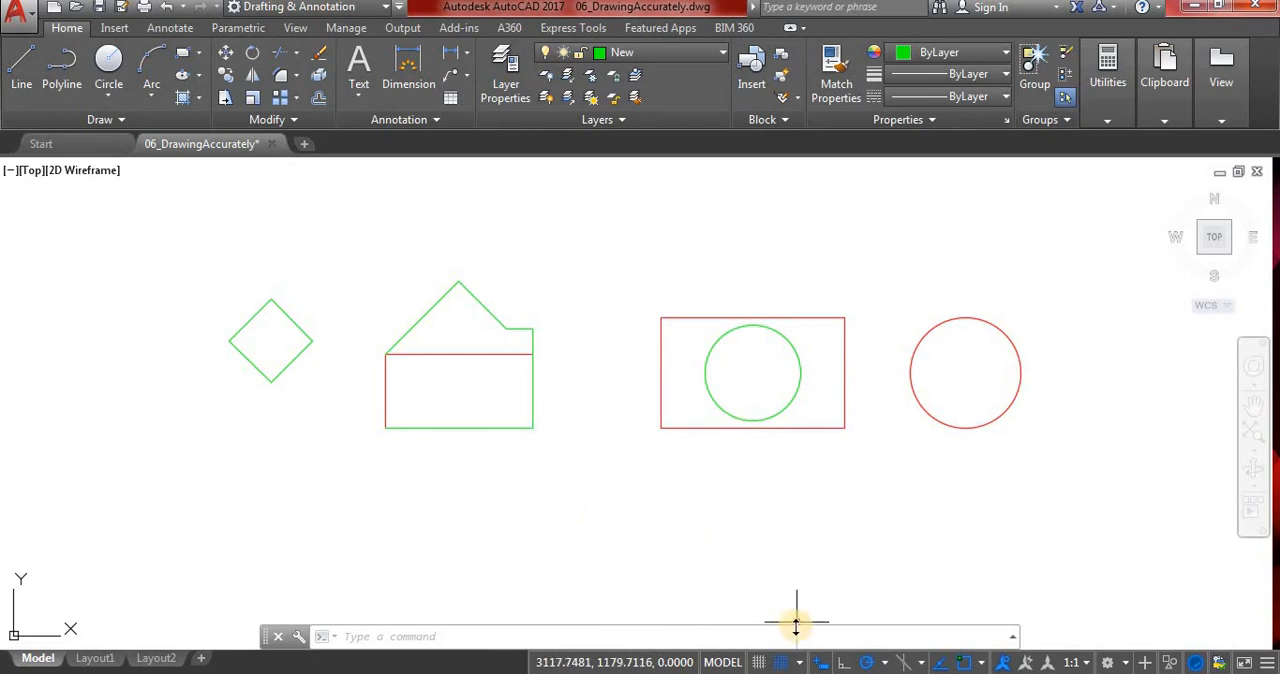
# Turn off Snap Mode and review the drawing aids offered in the status bar customization list.
pyautogui.click(761, 663)
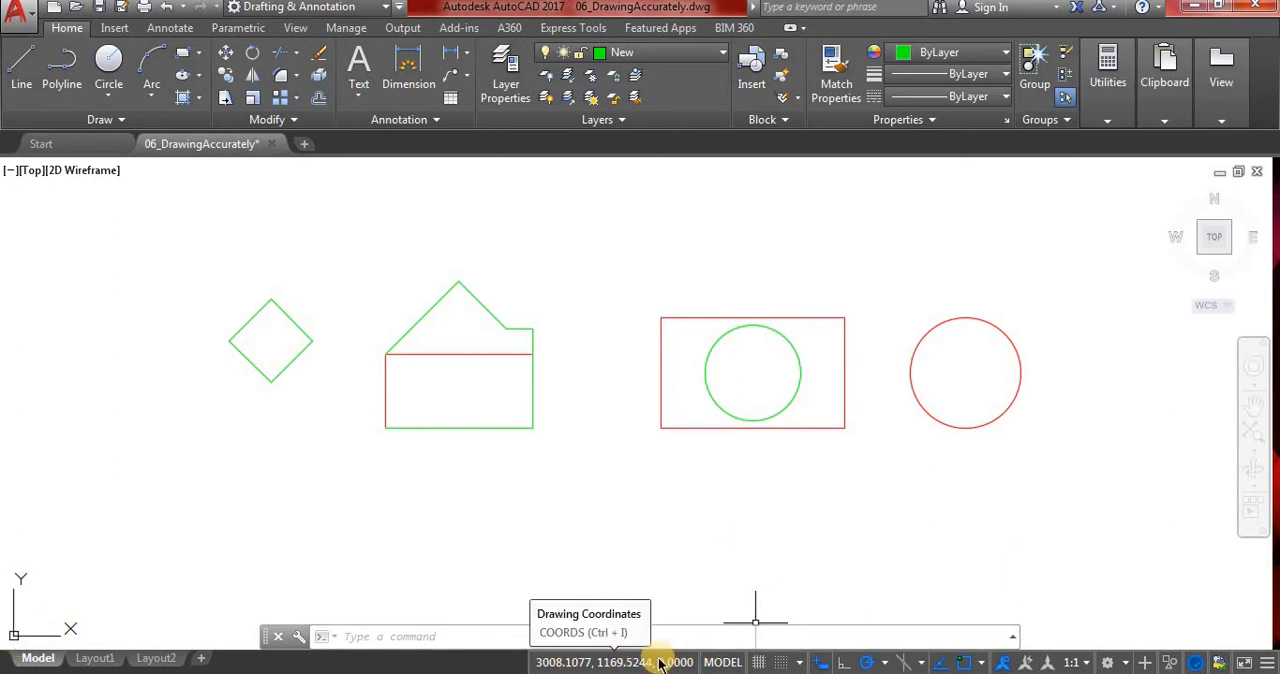
pyautogui.click(1269, 664)
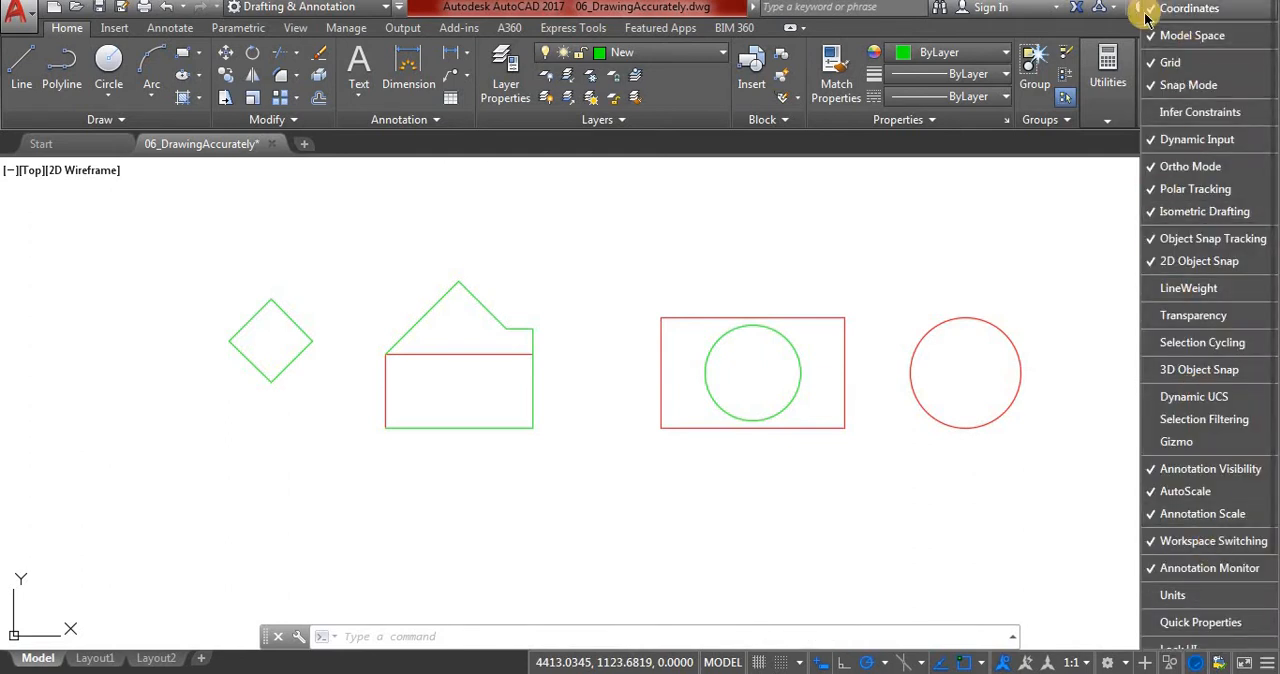
pyautogui.click(528, 660)
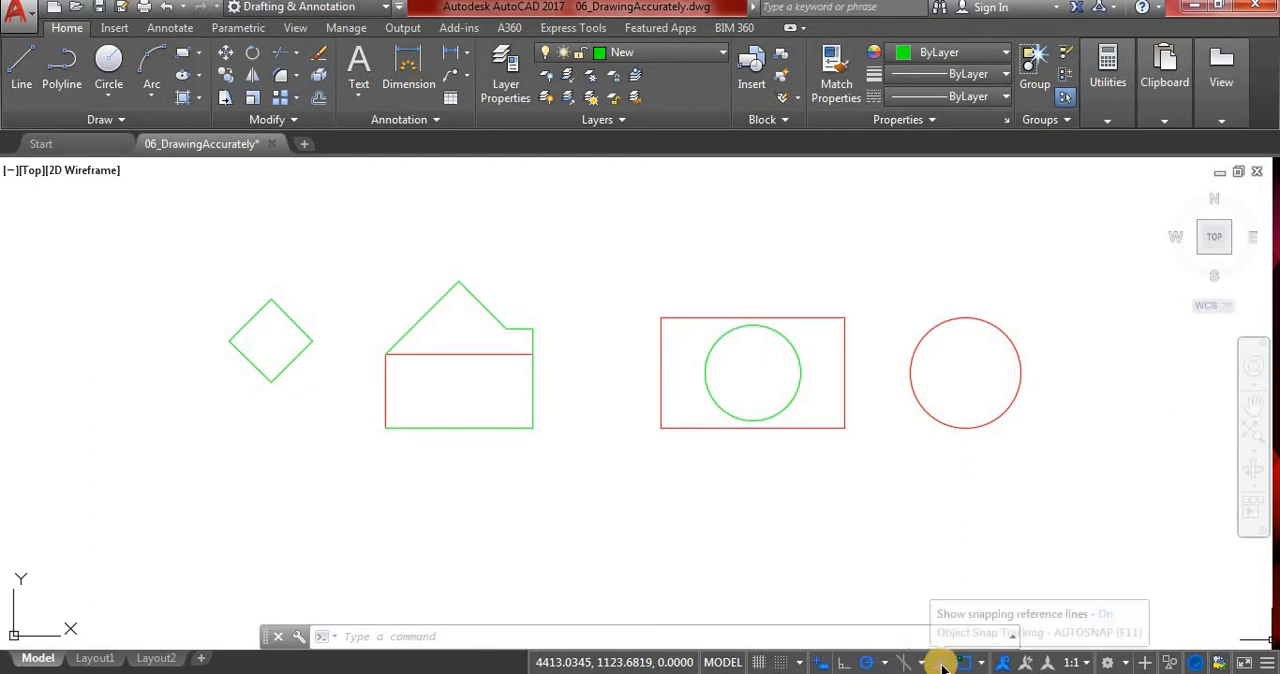
pyautogui.press('Escape')
pyautogui.press('Escape')
pyautogui.press('Escape')
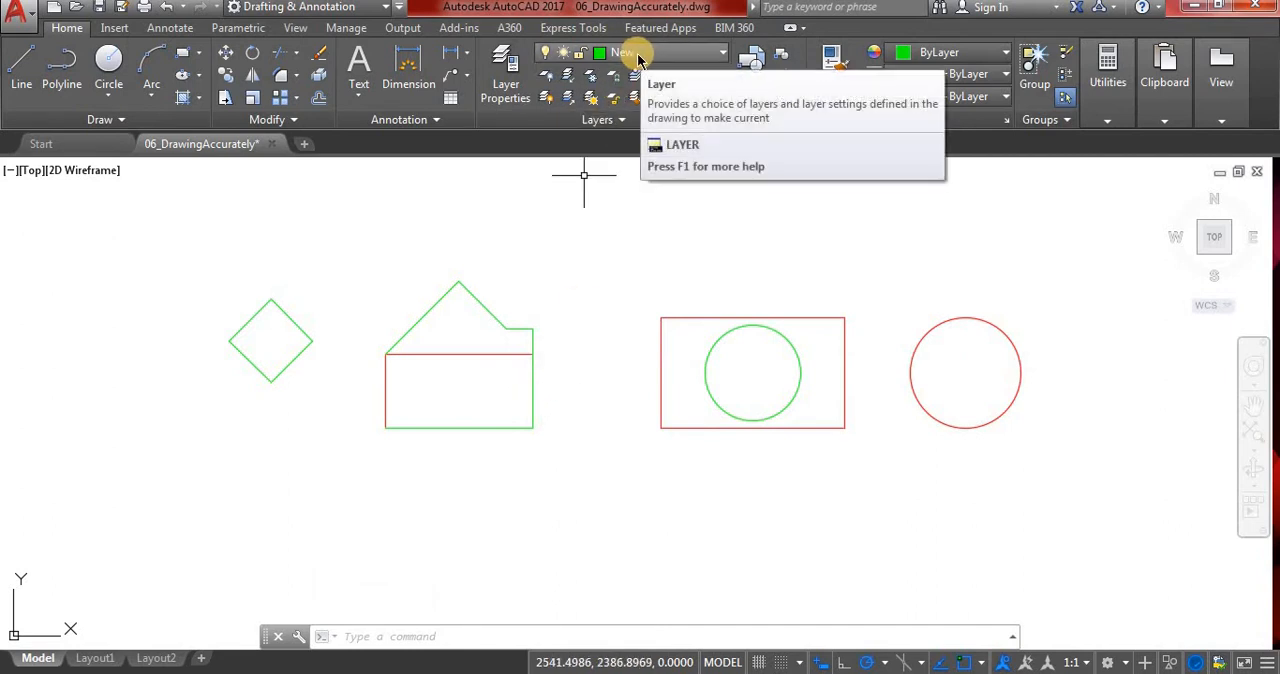
# Draw a horizontal line 750 units long to the right, starting at absolute coordinates 2000,1500.
pyautogui.click(18, 78)
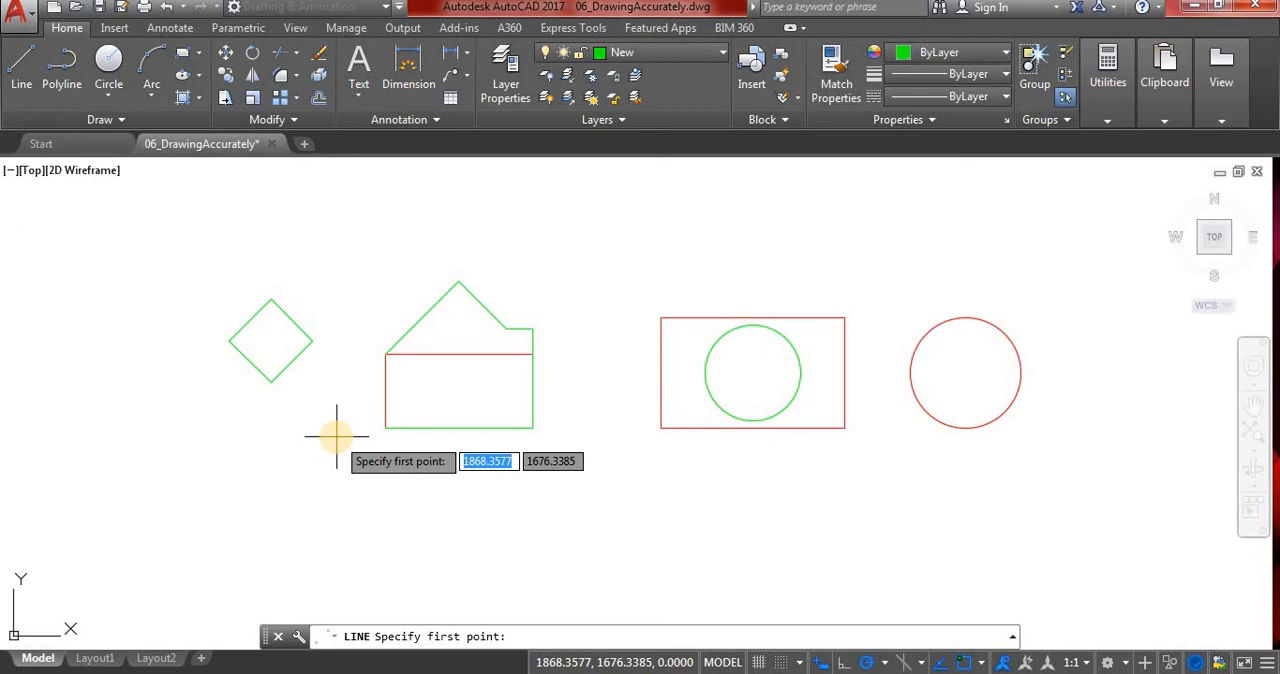
pyautogui.write('2000')
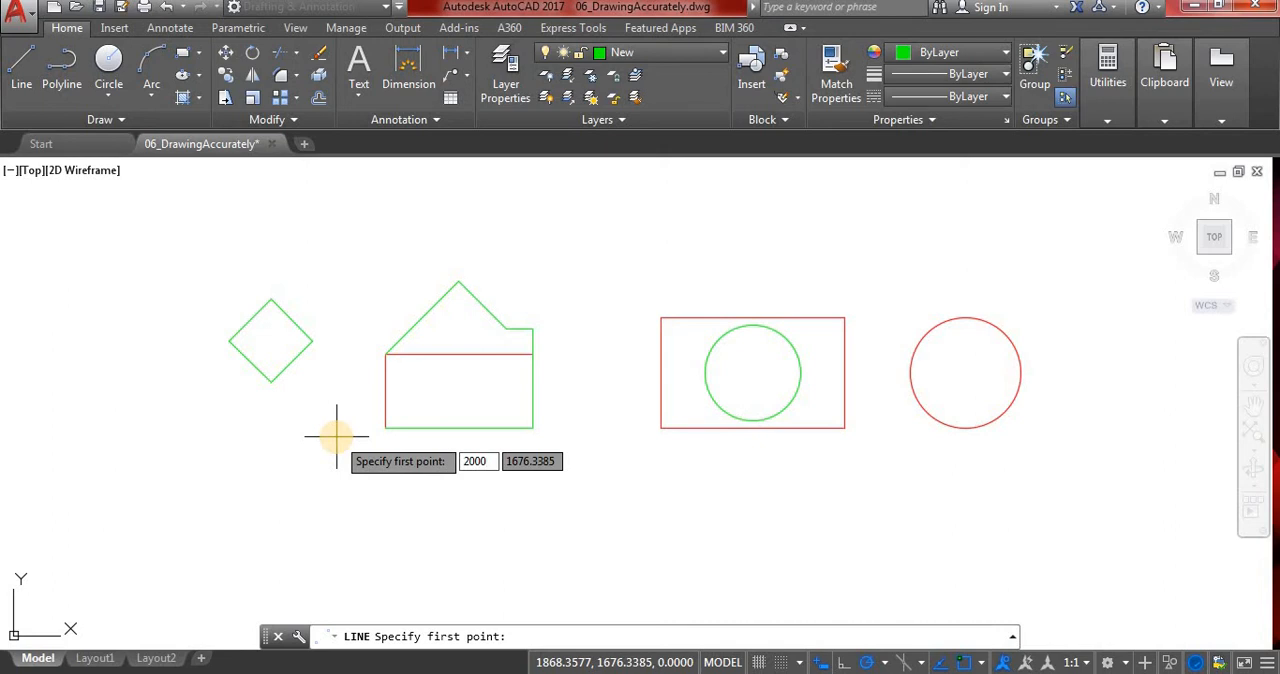
pyautogui.press('Tab')
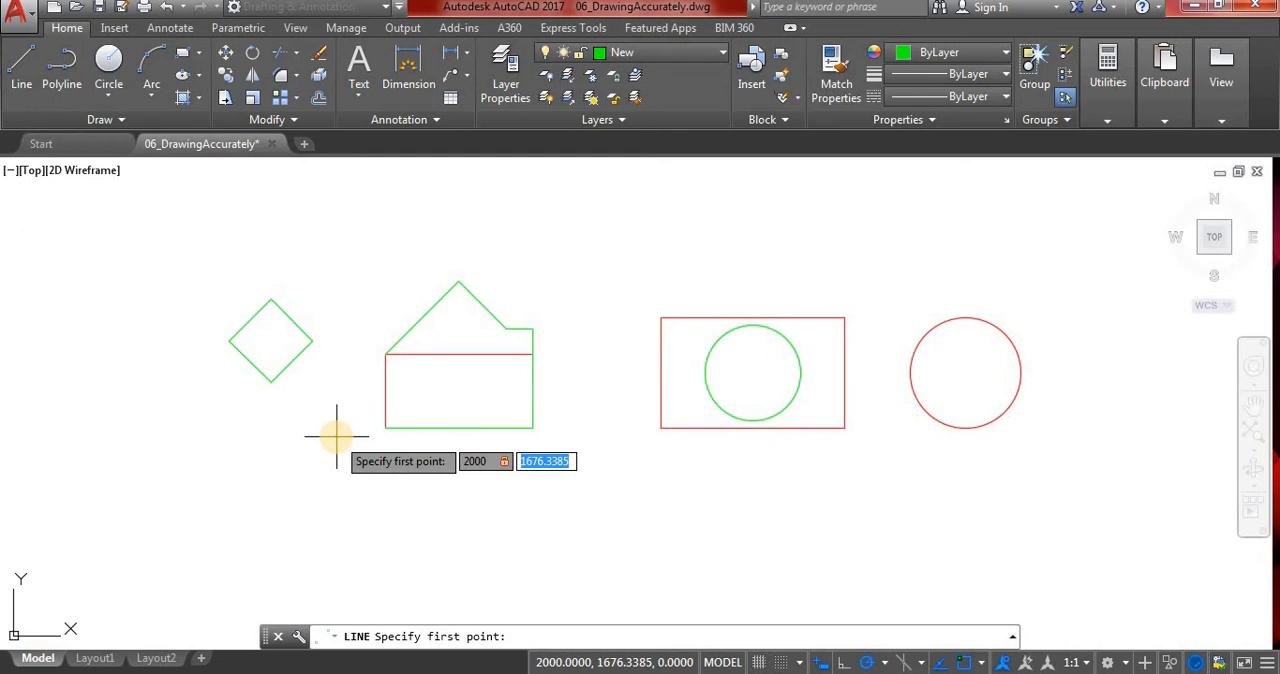
pyautogui.write('1500')
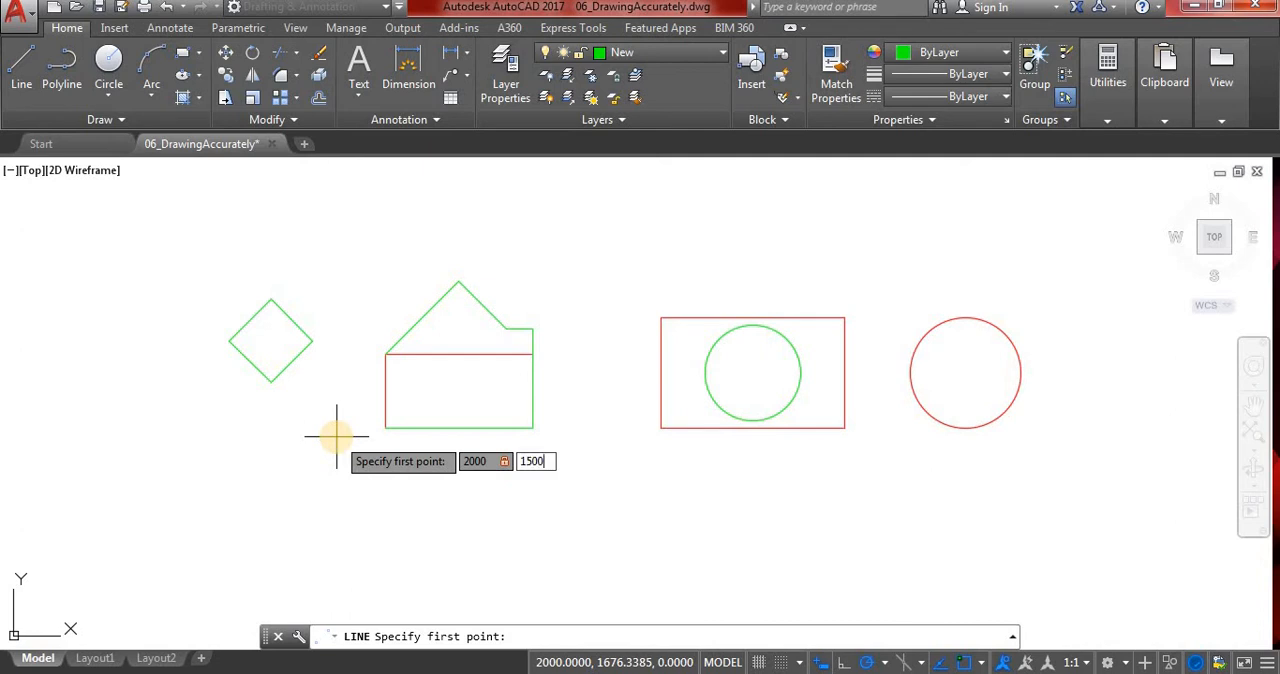
pyautogui.press('Return')
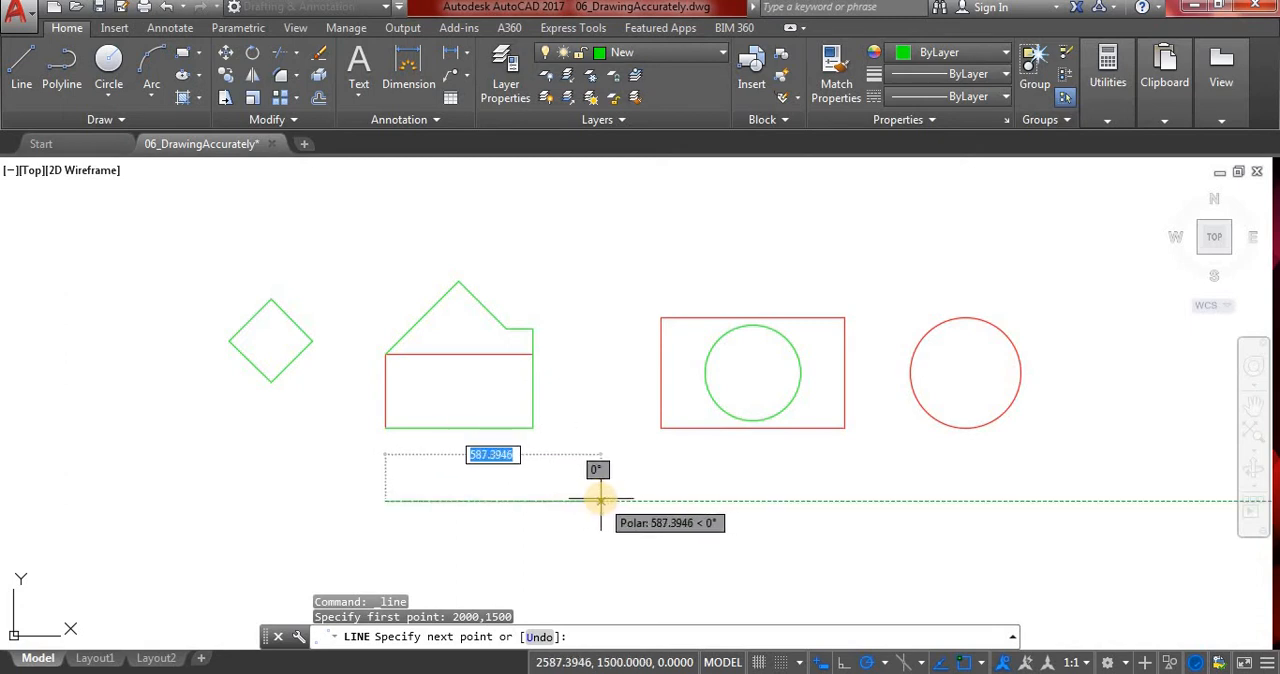
pyautogui.write('7')
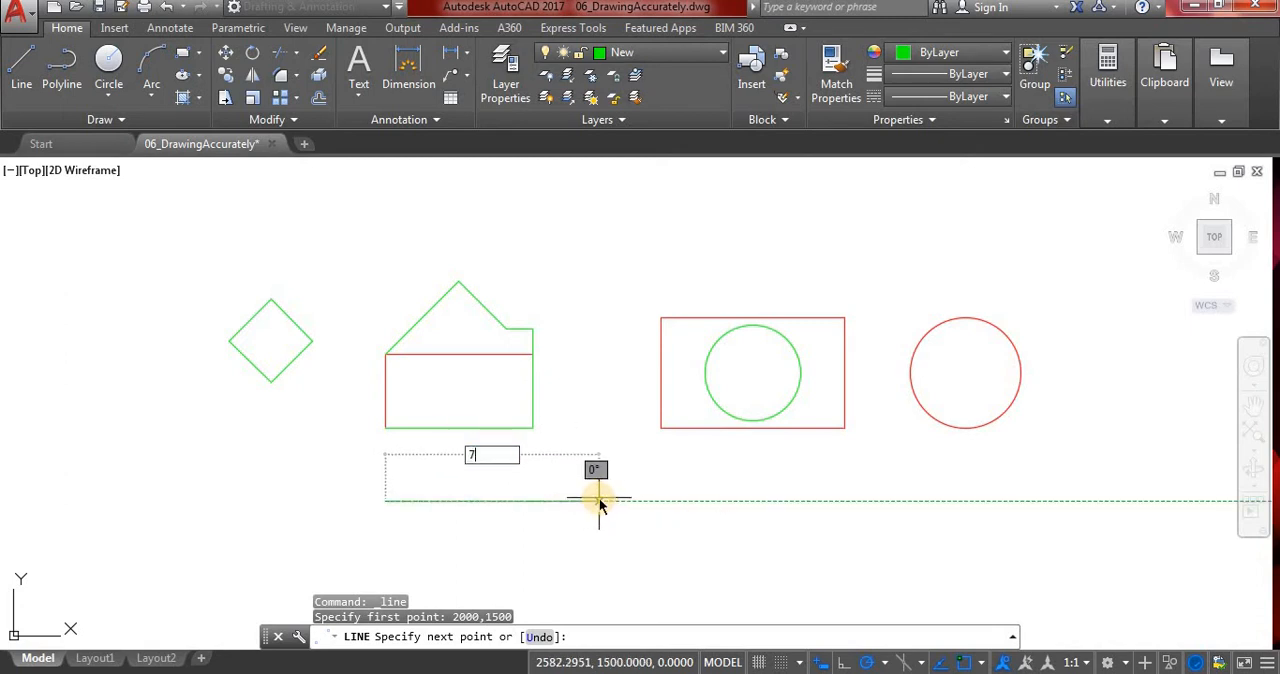
pyautogui.write('50')
pyautogui.press('Return')
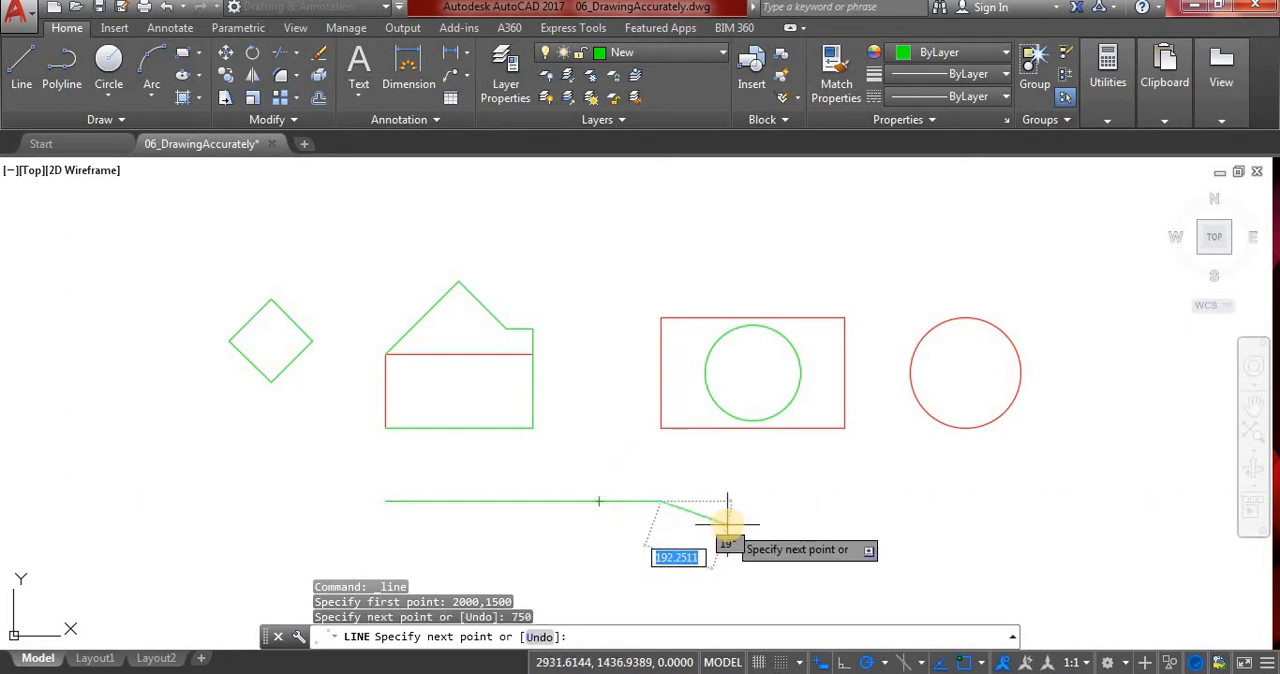
pyautogui.press('Return')
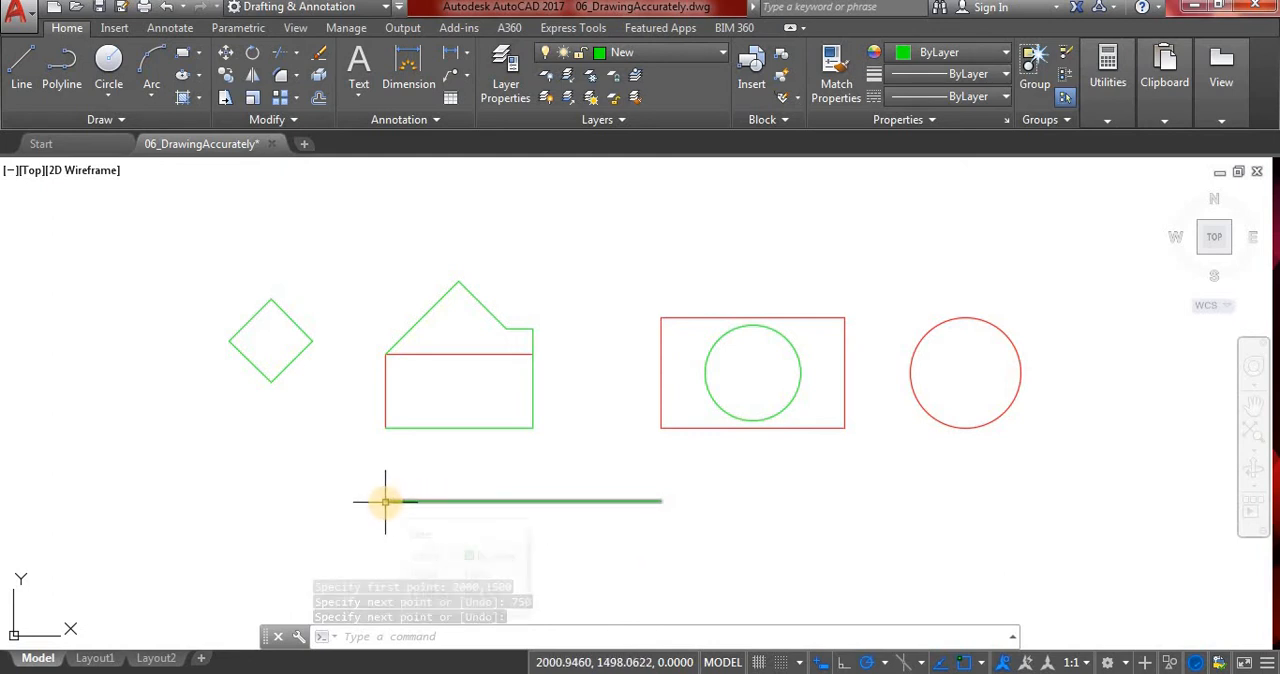
# Check the coordinates of the new horizontal line's left endpoint with the ID command.
pyautogui.moveTo(388, 501)
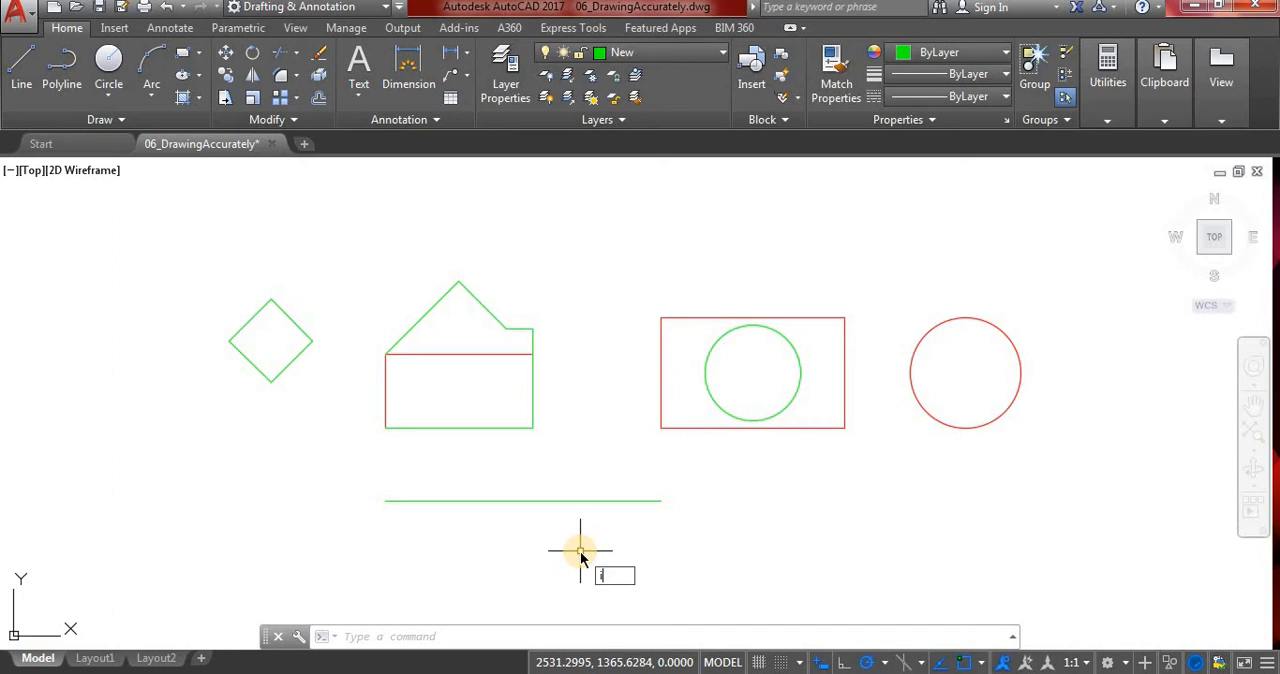
pyautogui.write('D')
pyautogui.press('Return')
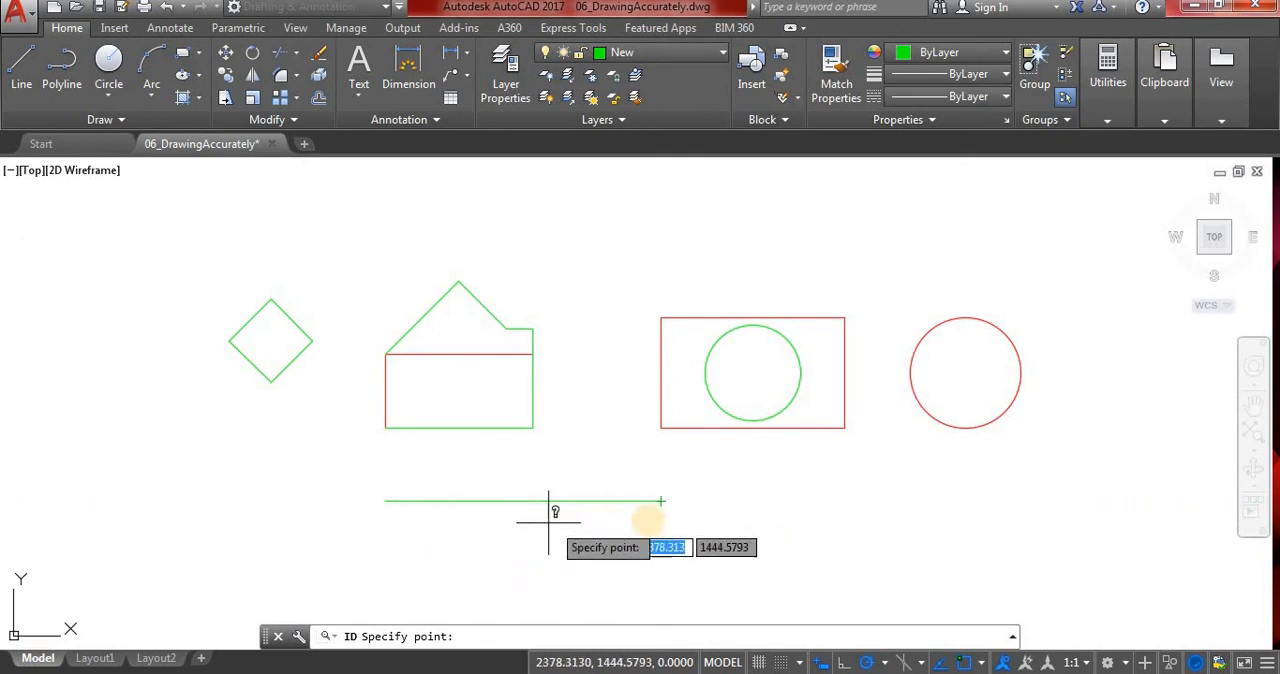
pyautogui.click(386, 500)
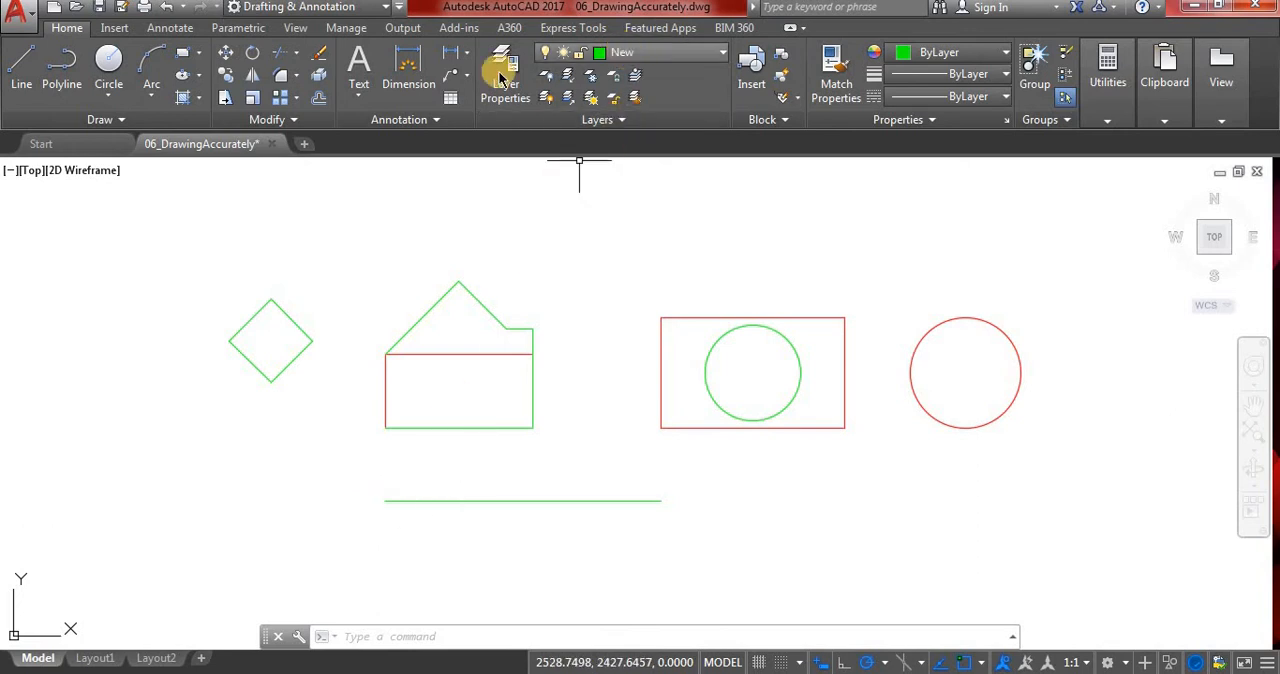
pyautogui.click(22, 64)
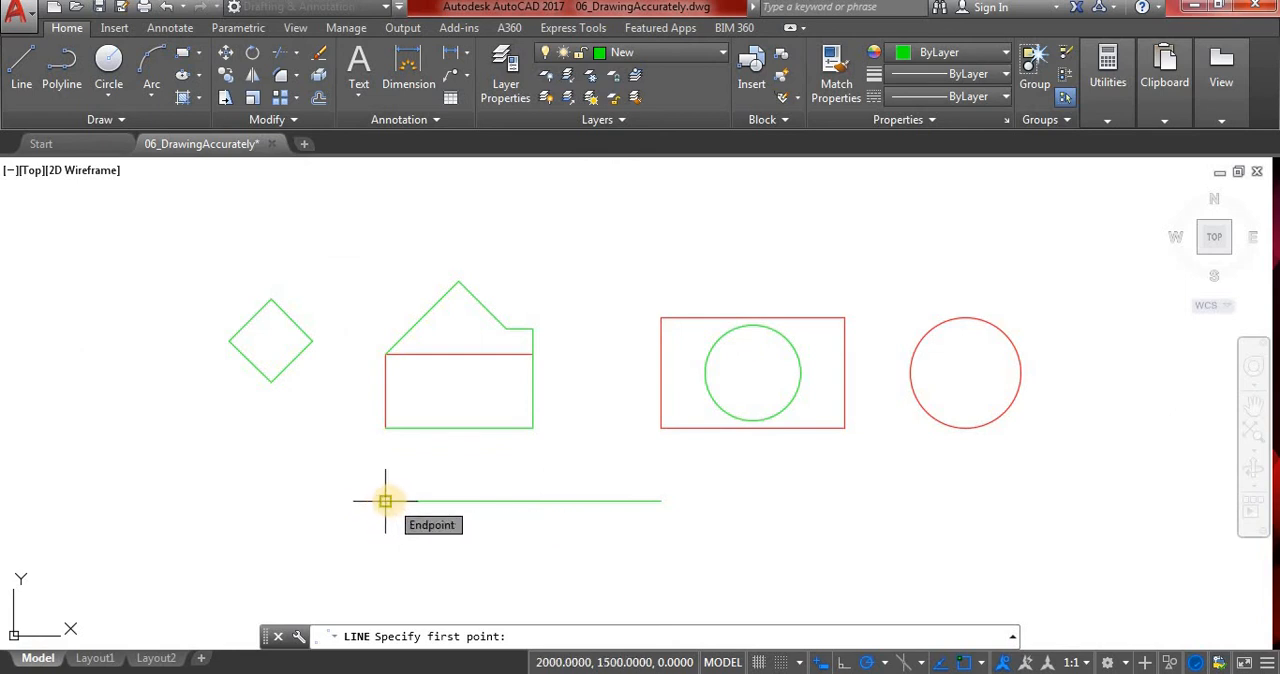
pyautogui.click(385, 500)
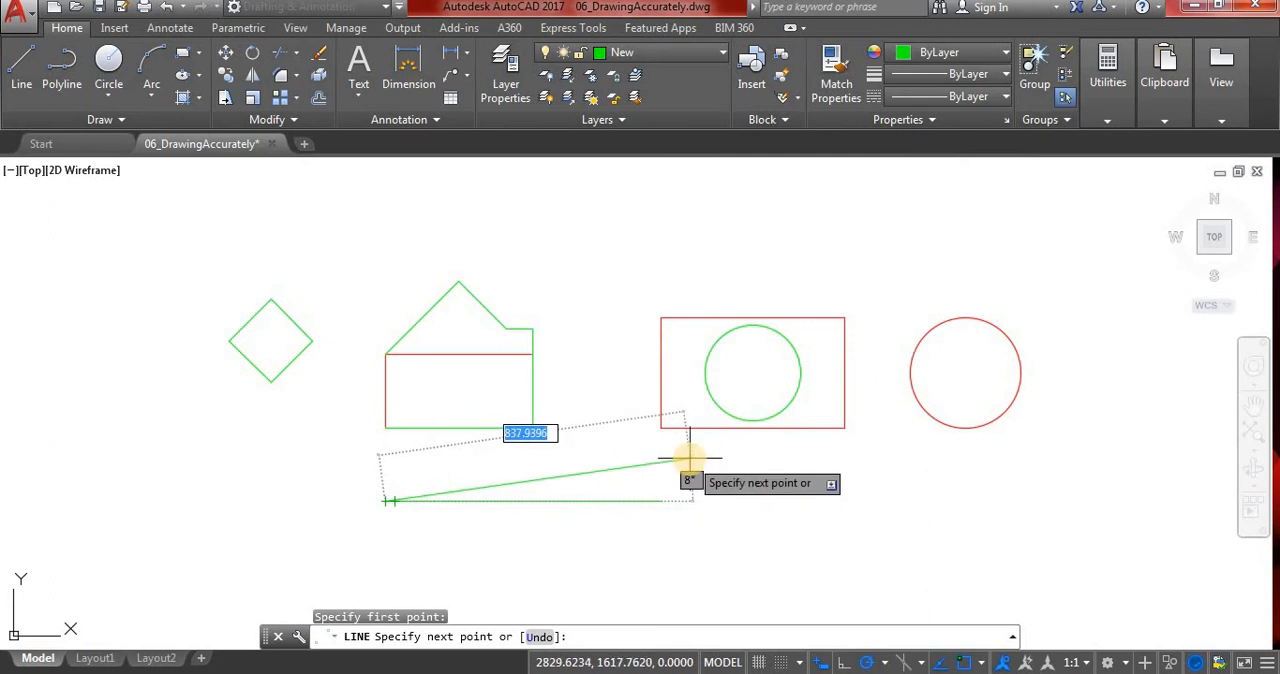
pyautogui.press('F8')
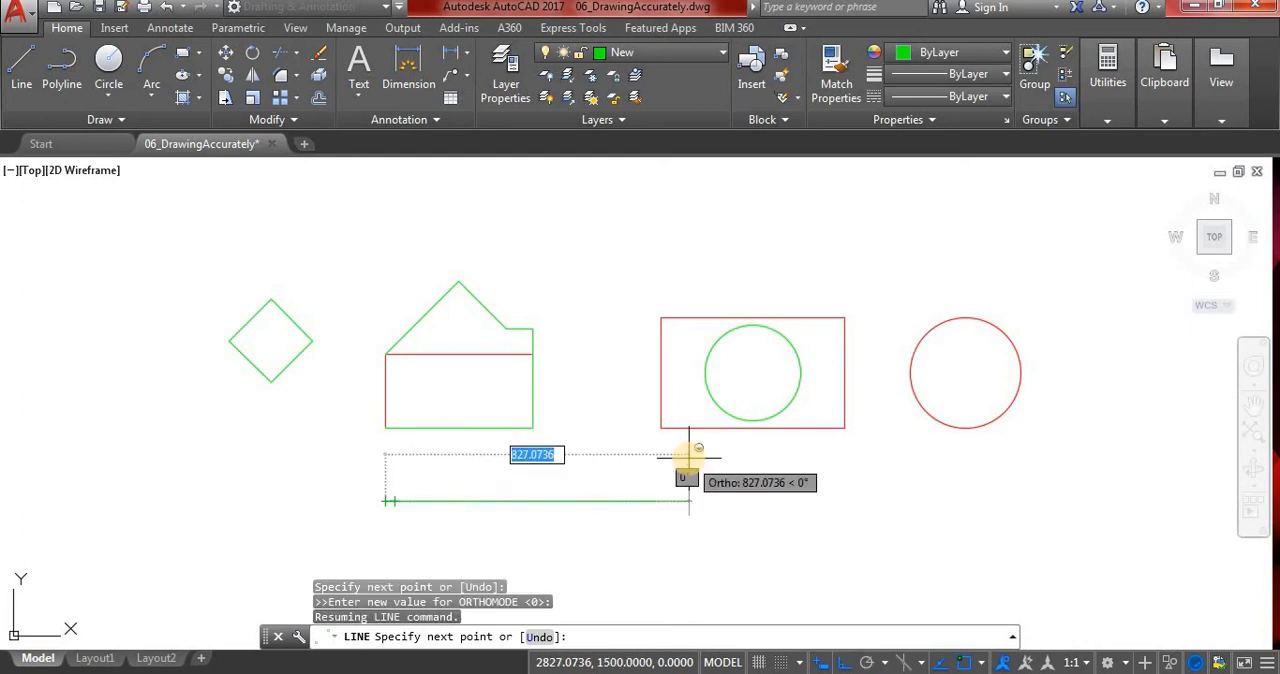
pyautogui.press('F8')
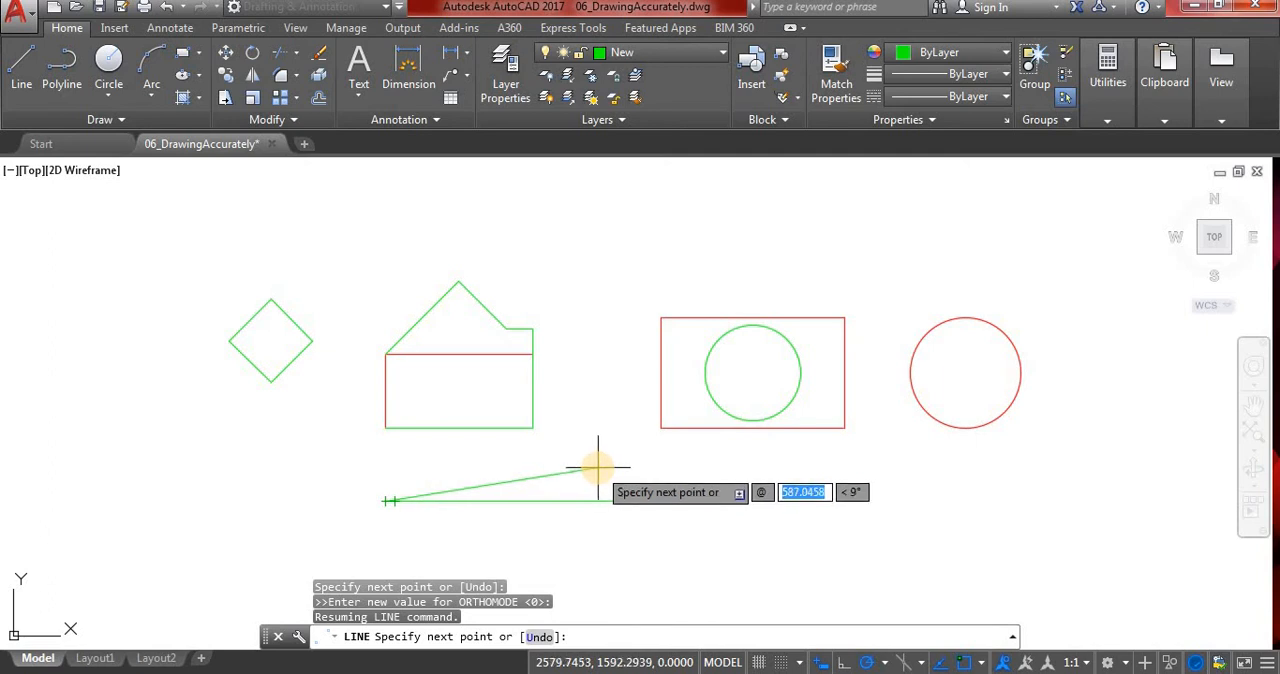
pyautogui.write('700')
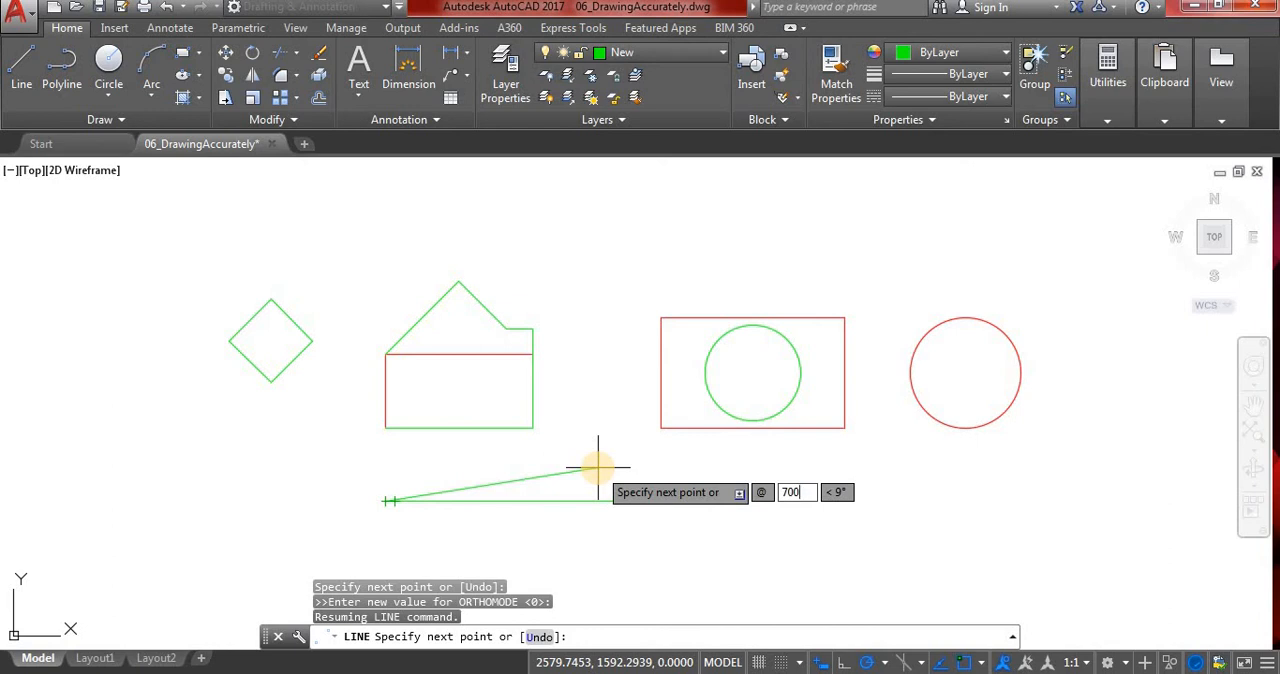
pyautogui.press('Tab')
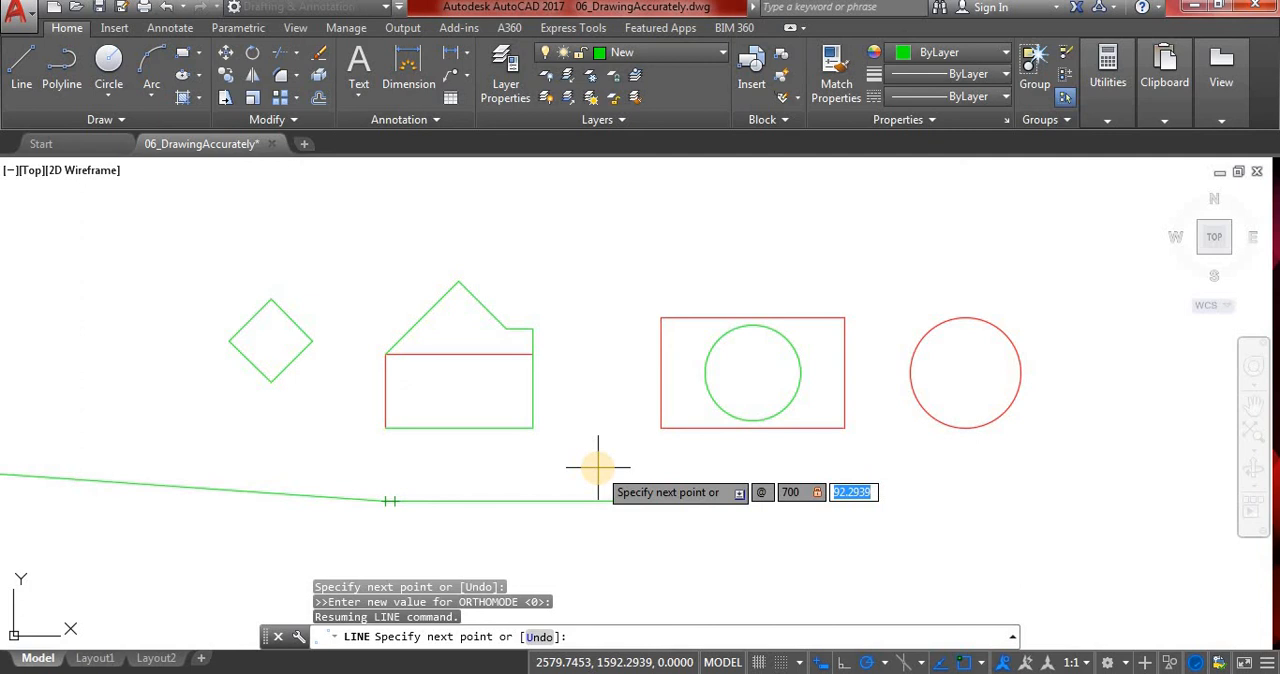
pyautogui.write('500')
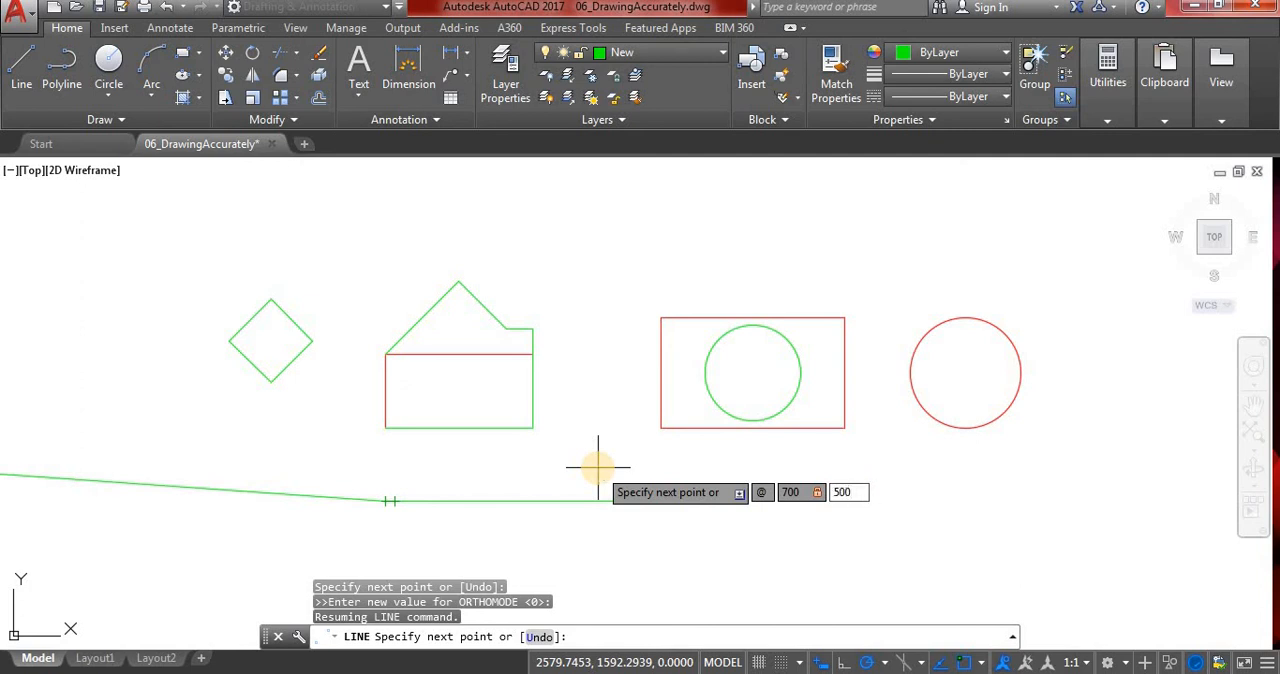
pyautogui.press('Return')
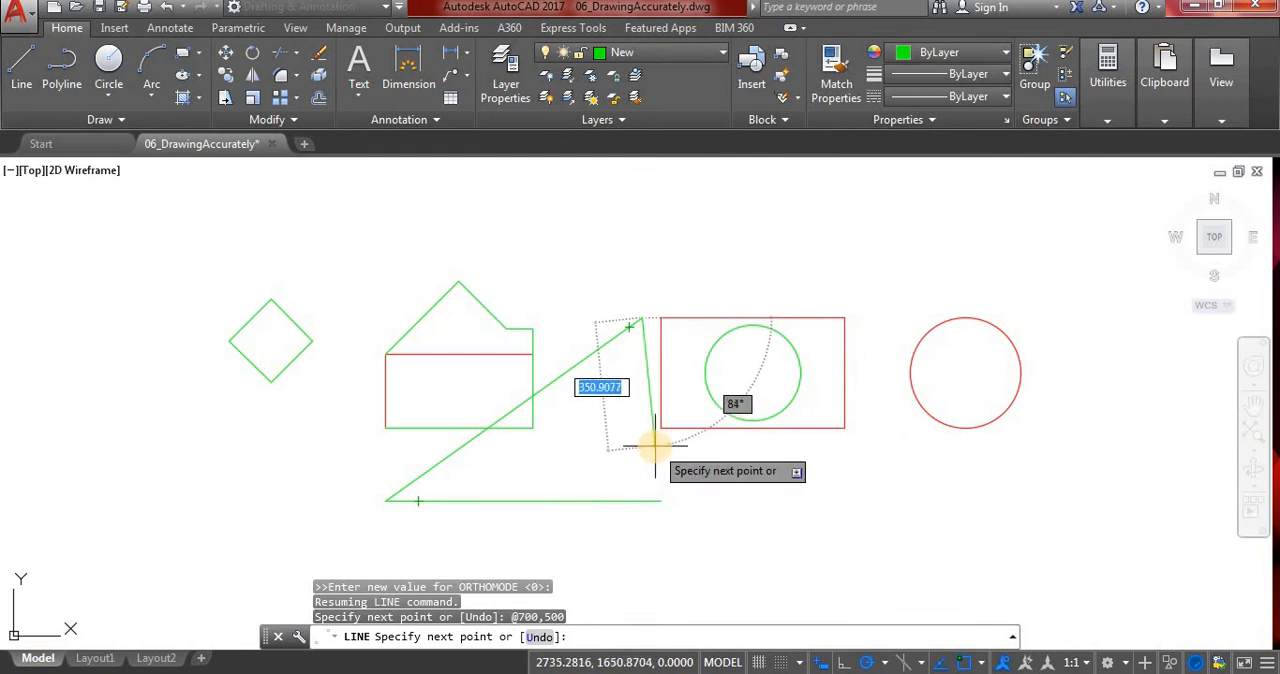
pyautogui.press('Escape')
pyautogui.click(25, 88)
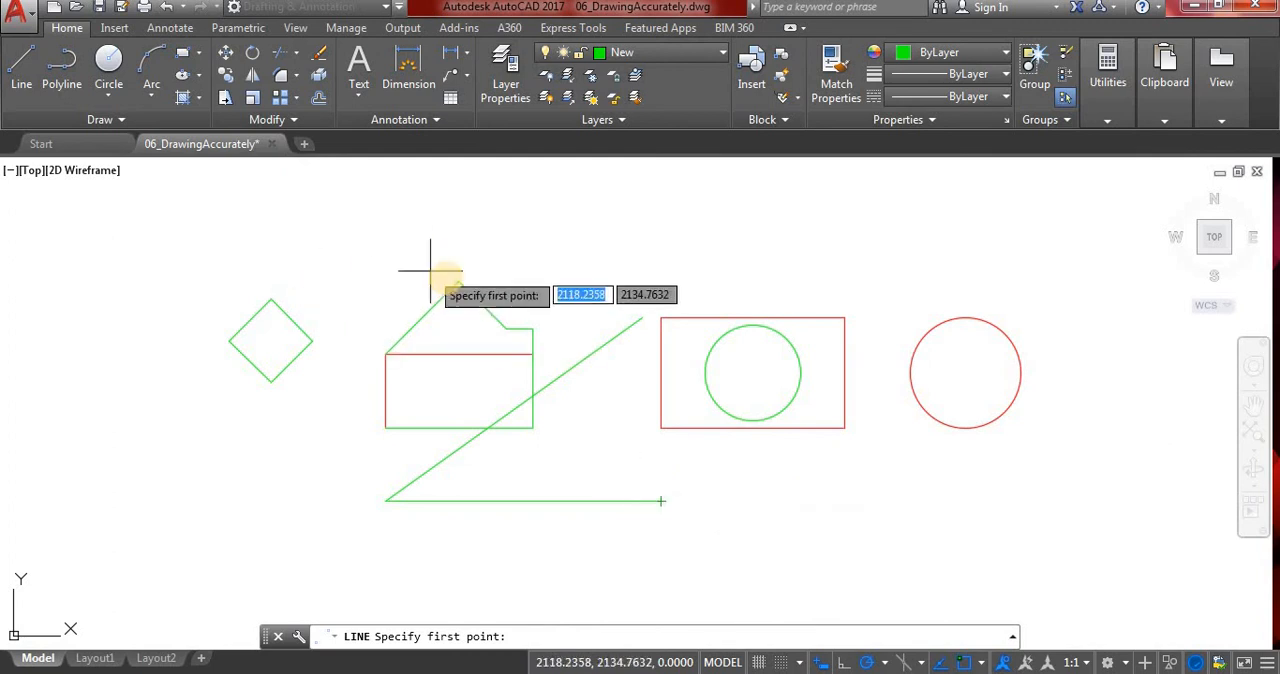
pyautogui.scroll(-3, 449, 500)
pyautogui.scroll(1, 428, 374)
pyautogui.scroll(3, 430, 374)
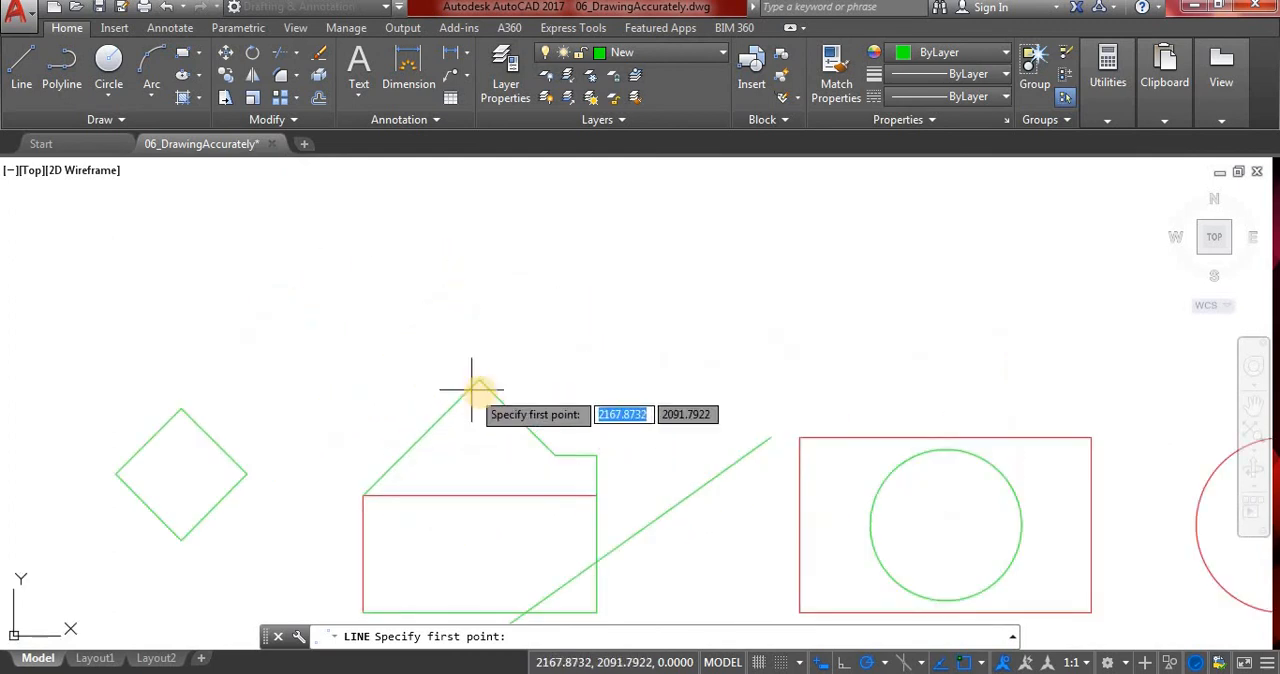
pyautogui.click(479, 380)
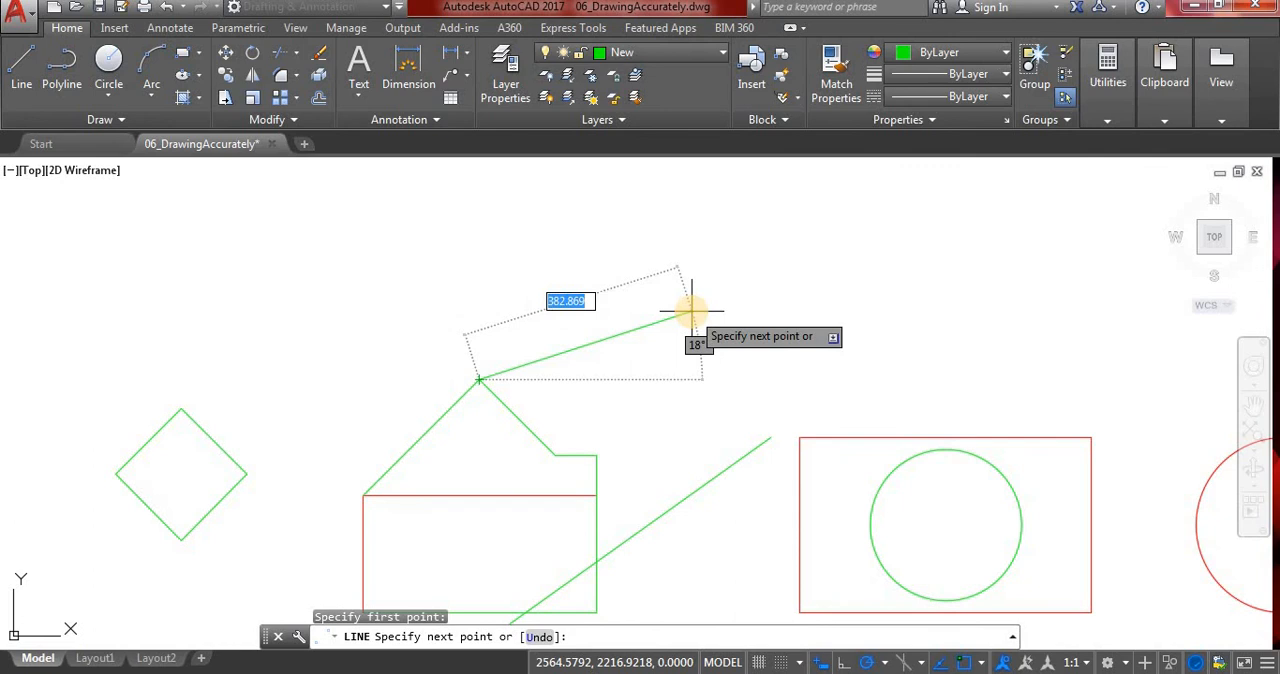
pyautogui.press('shift')
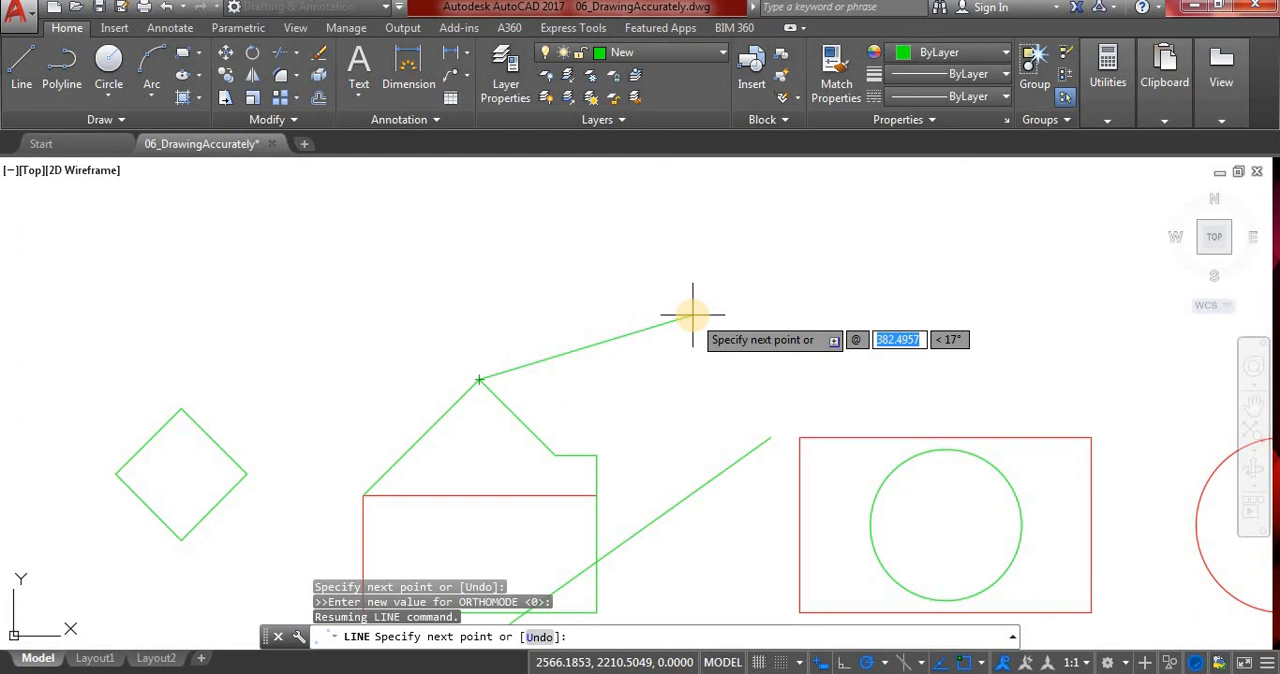
pyautogui.write('4')
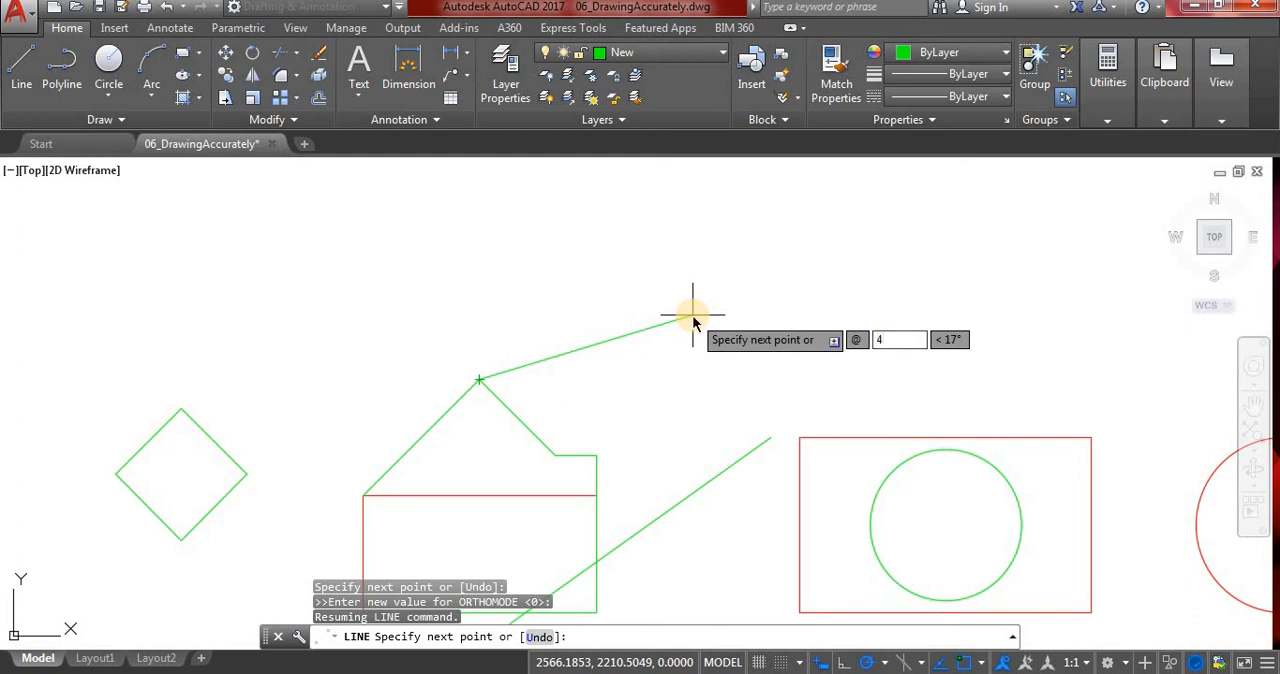
pyautogui.write('00')
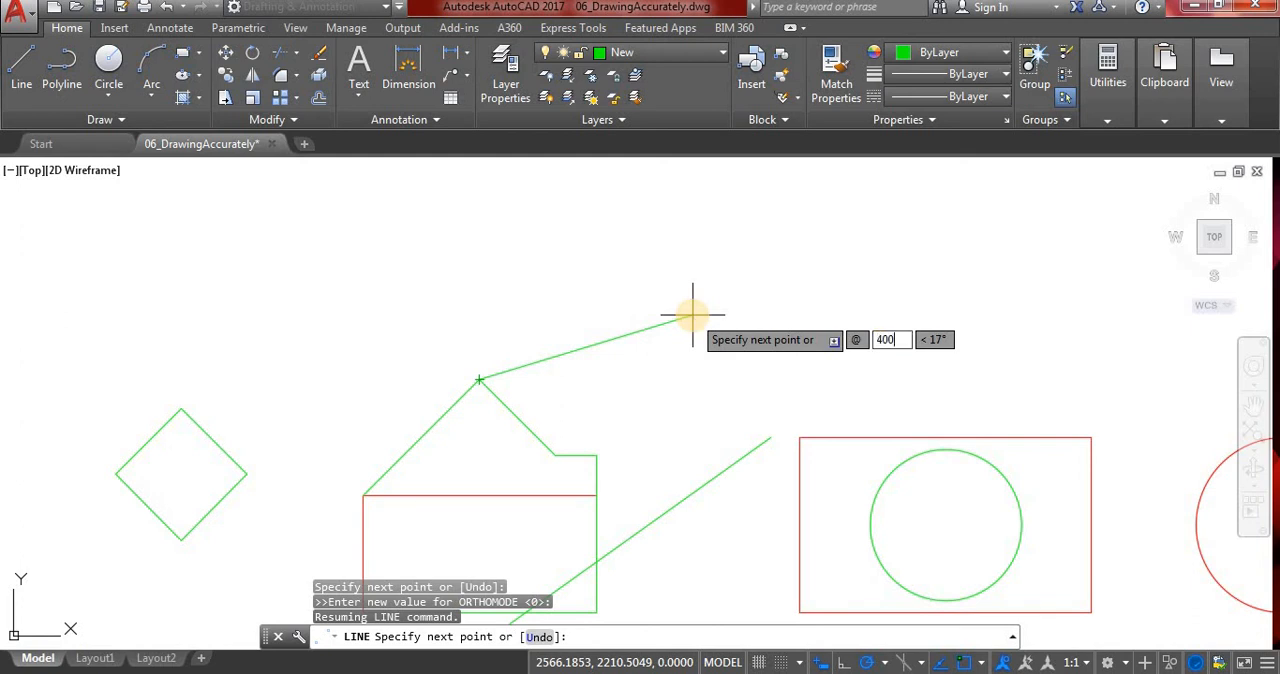
pyautogui.press('Tab')
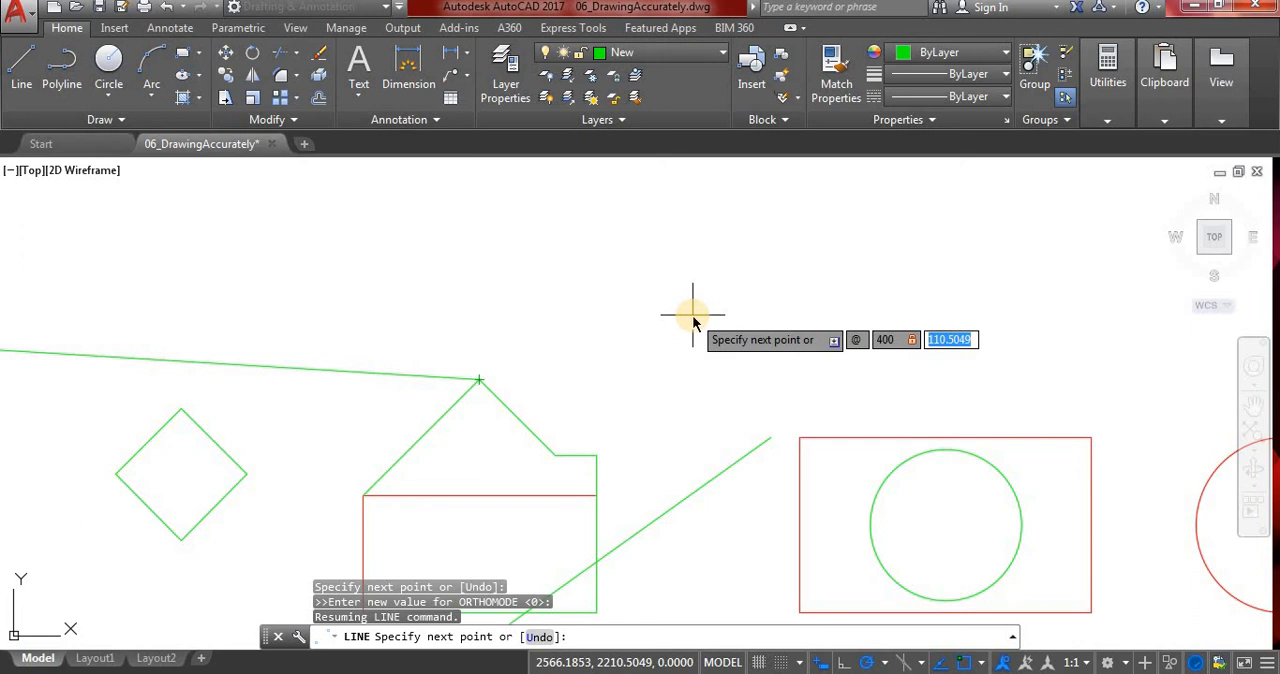
pyautogui.write('350')
pyautogui.press('Return')
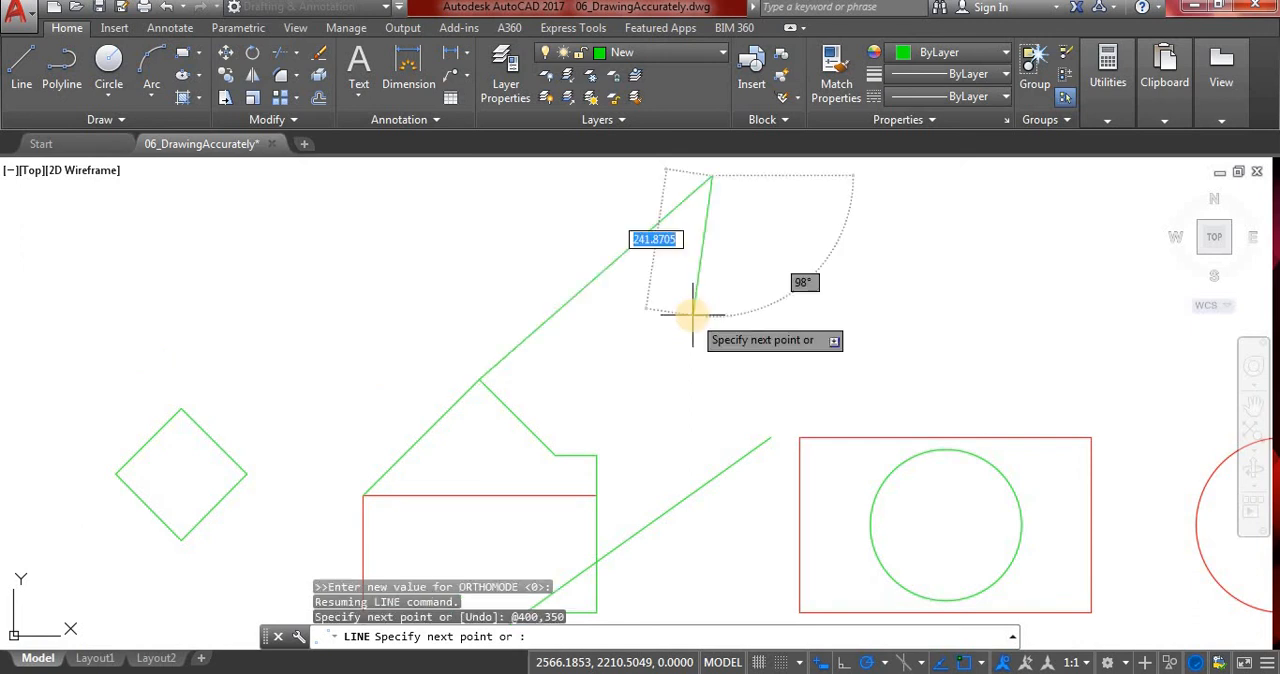